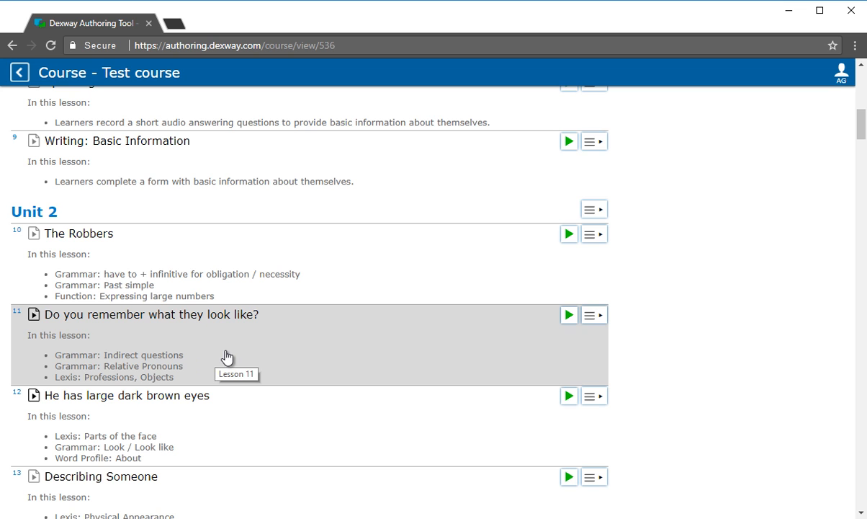
# Step: Open exercise 5, Practice, in lesson 11 "Do you remember what they look like?" and view its original version
pyautogui.click(224, 351)
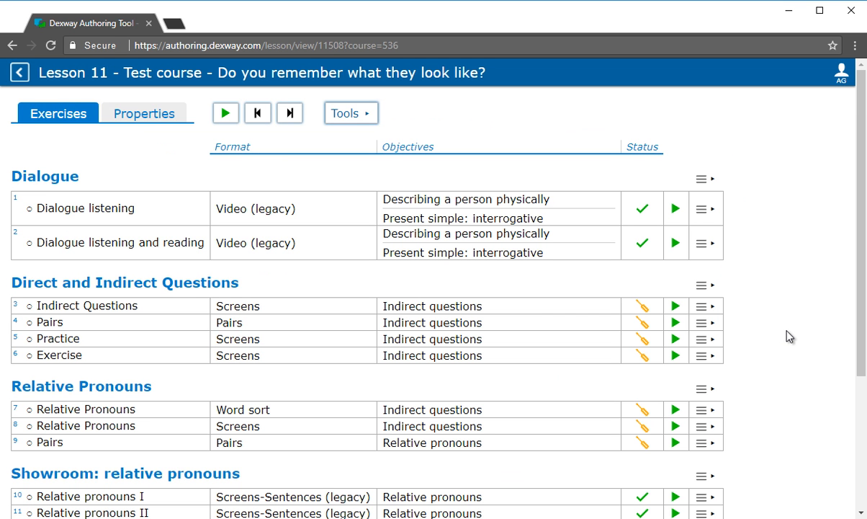
pyautogui.click(308, 346)
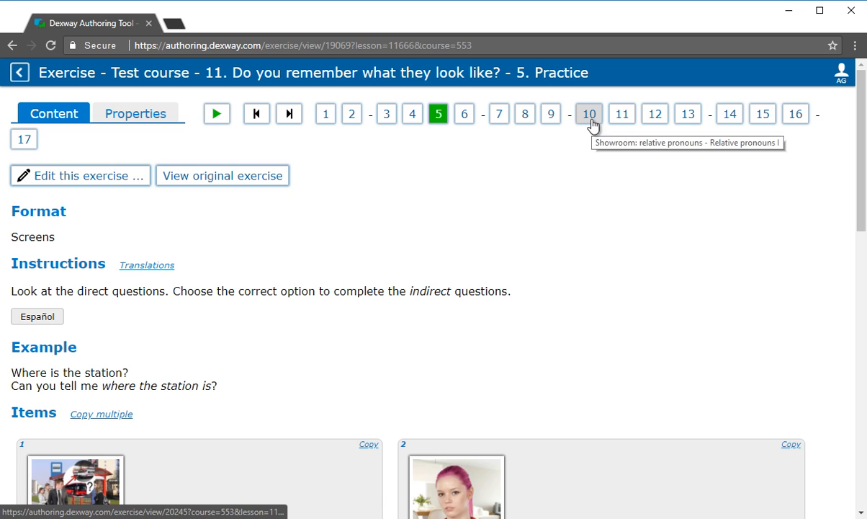
pyautogui.click(281, 186)
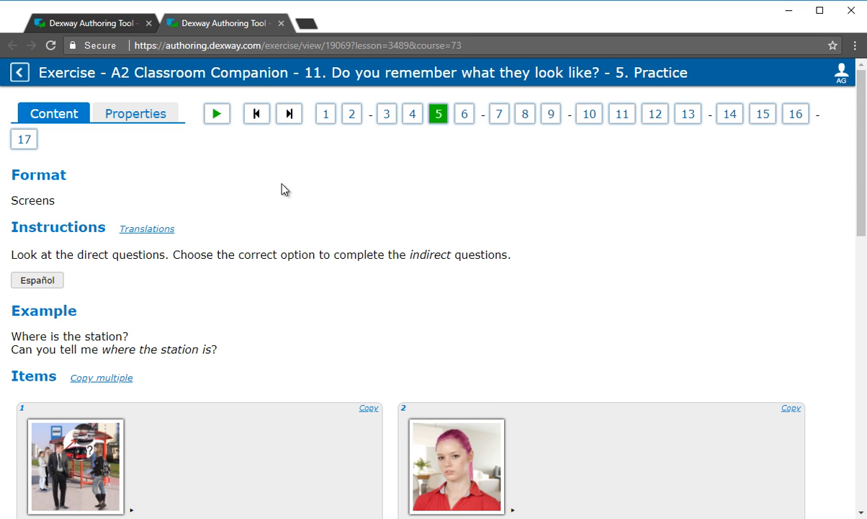
pyautogui.click(281, 24)
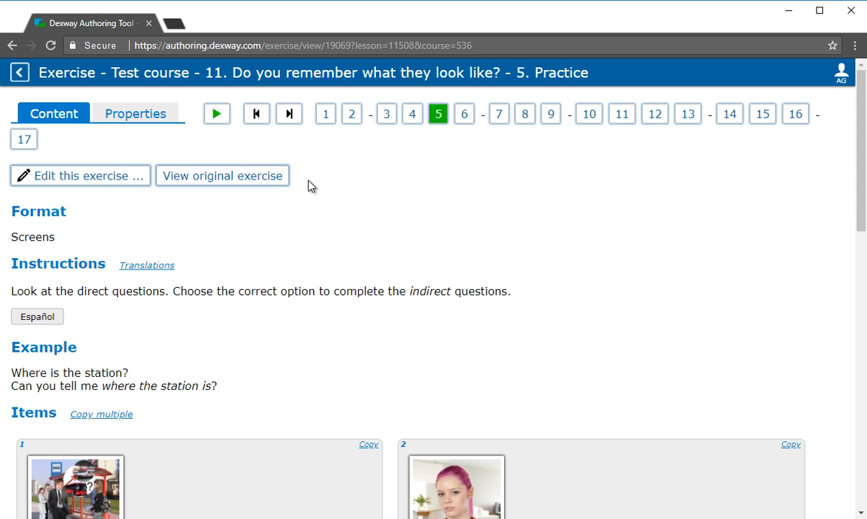
# Step: Create an editable copy of the Practice exercise and look over its available exercise formats without changing the format
pyautogui.click(132, 180)
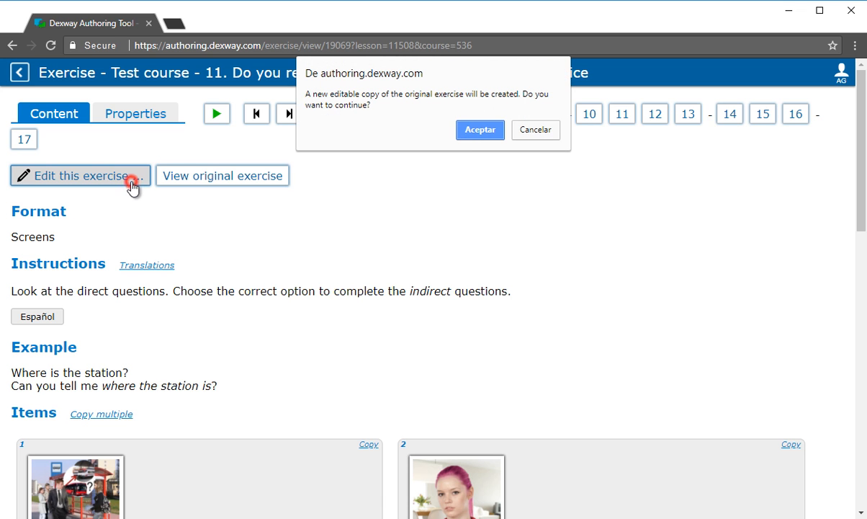
pyautogui.click(474, 135)
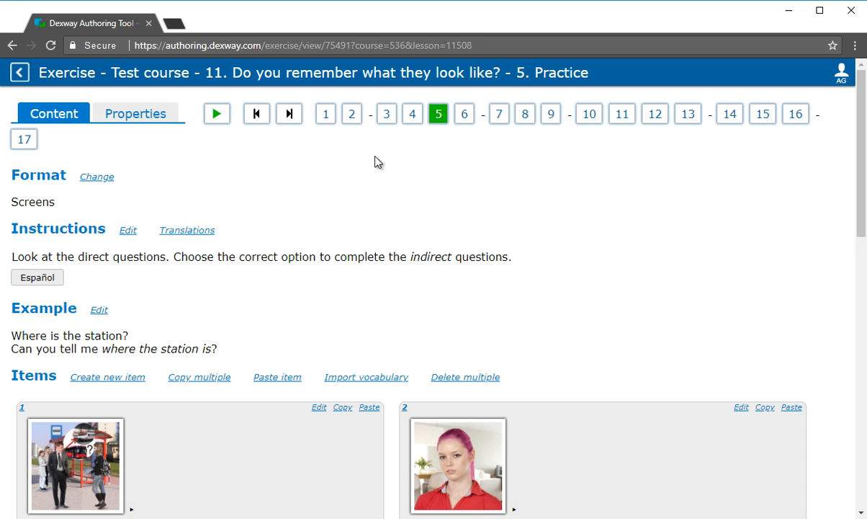
pyautogui.click(109, 186)
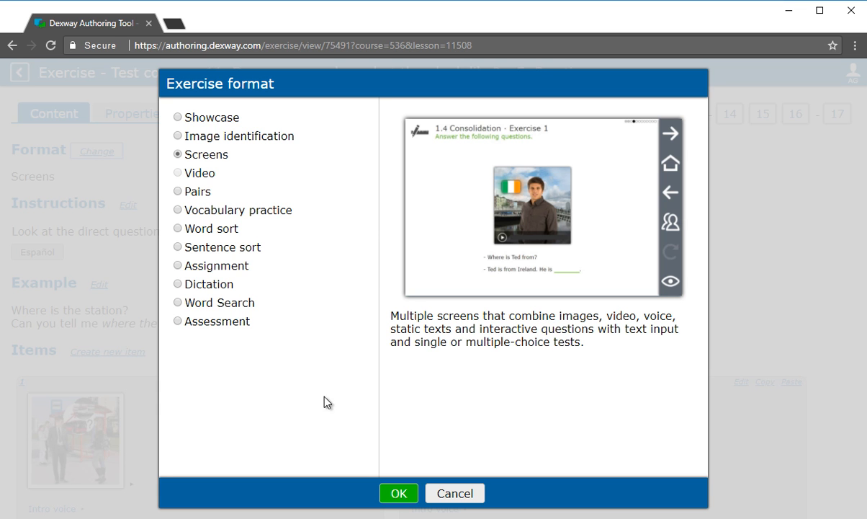
pyautogui.click(457, 493)
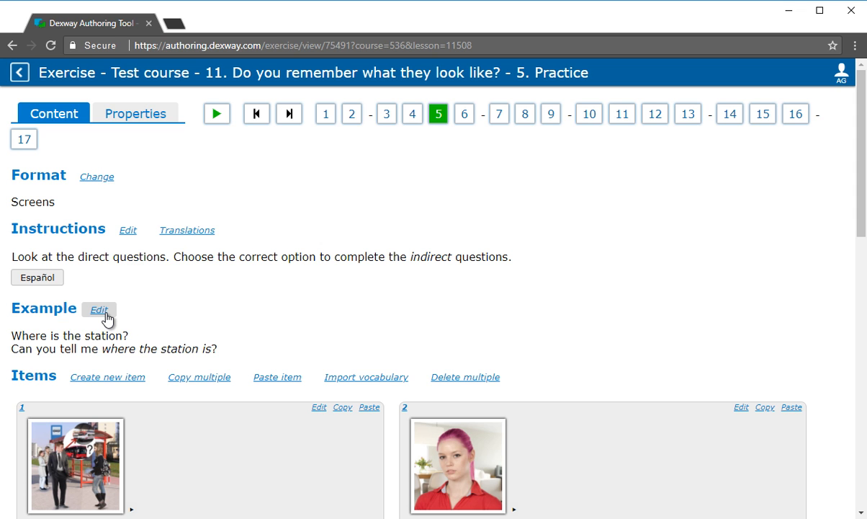
# Step: Add the French instructions translation "Regardez les questions directes. Choisissez l'option correcte pour compléter les questions indirectes." and reopen it for review
pyautogui.click(208, 231)
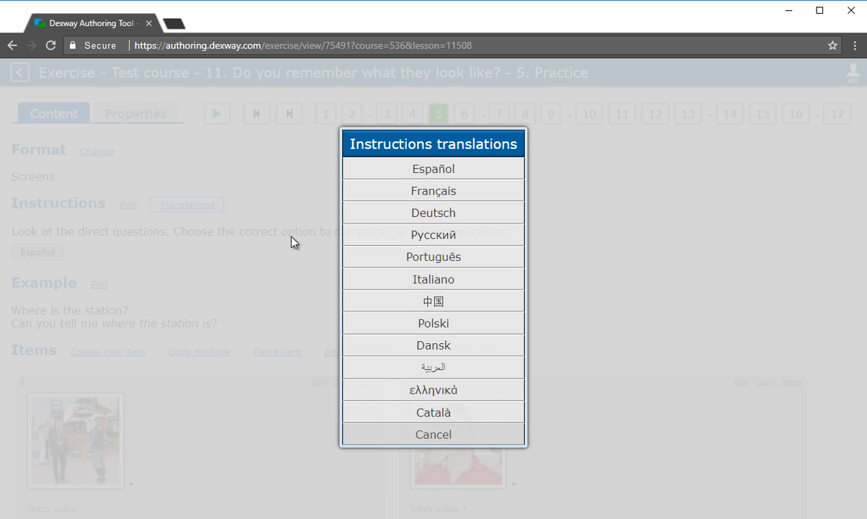
pyautogui.click(481, 196)
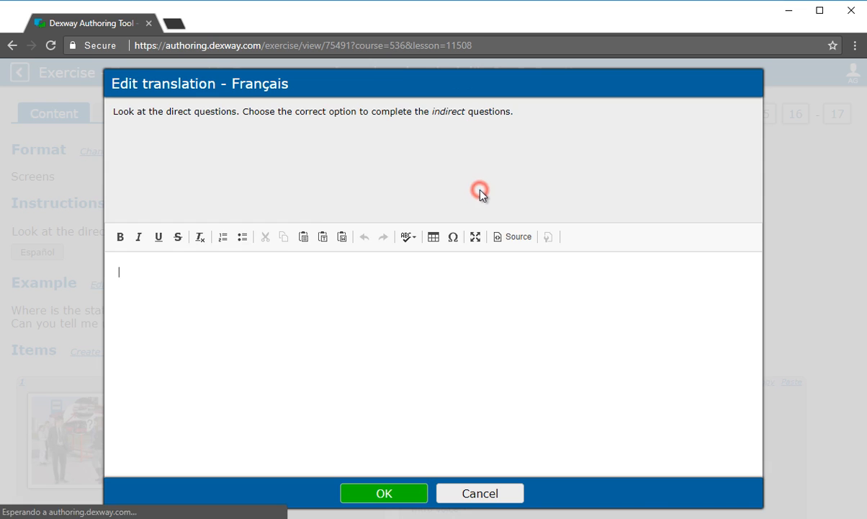
pyautogui.write('R')
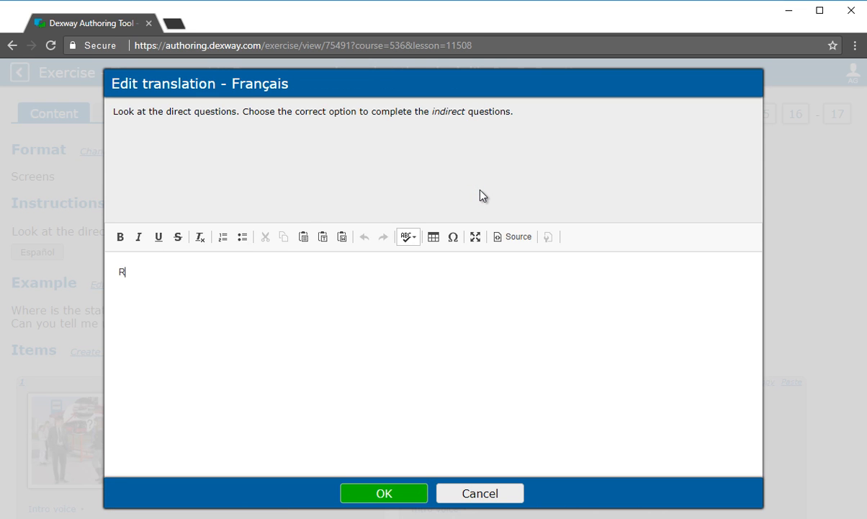
pyautogui.write('egardez les questions d')
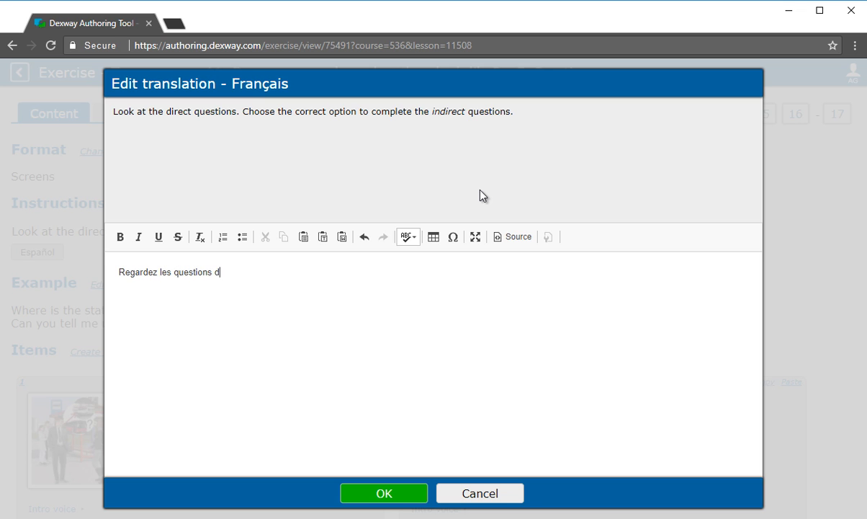
pyautogui.write('irectes.')
pyautogui.write("Choisissez l'option correcte pour compléter les questions indirectes.")
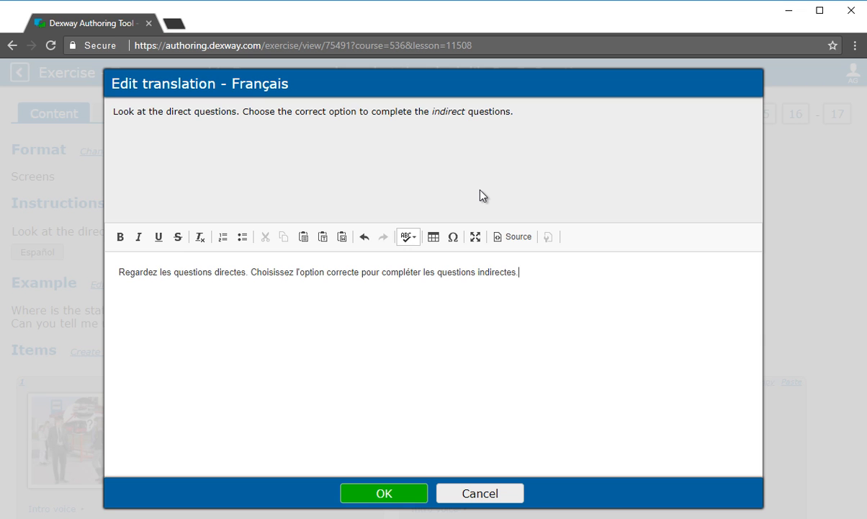
pyautogui.click(404, 493)
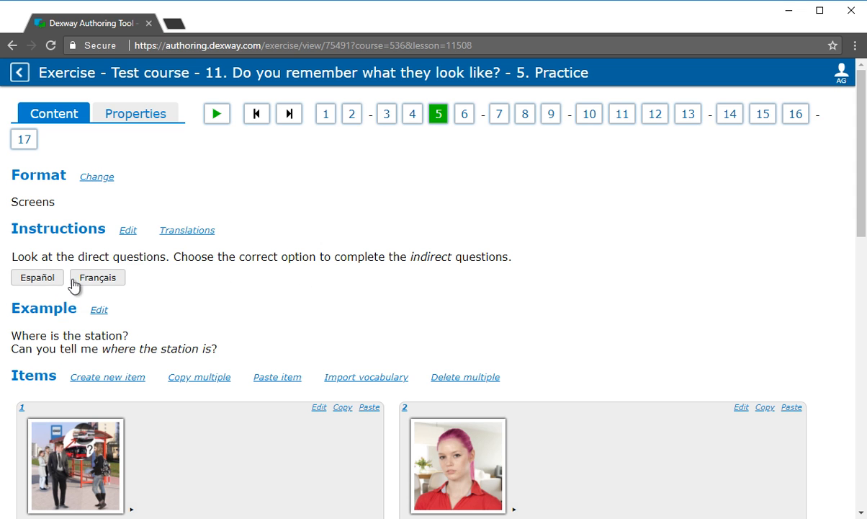
pyautogui.click(113, 284)
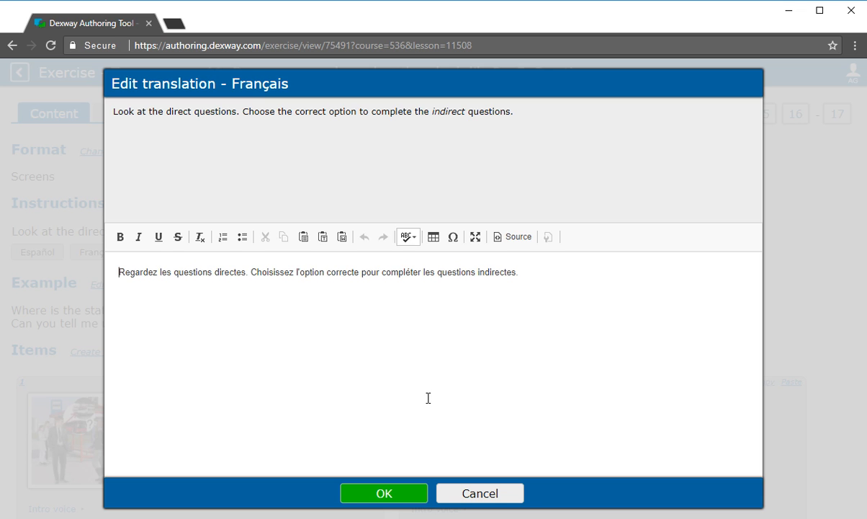
pyautogui.click(487, 494)
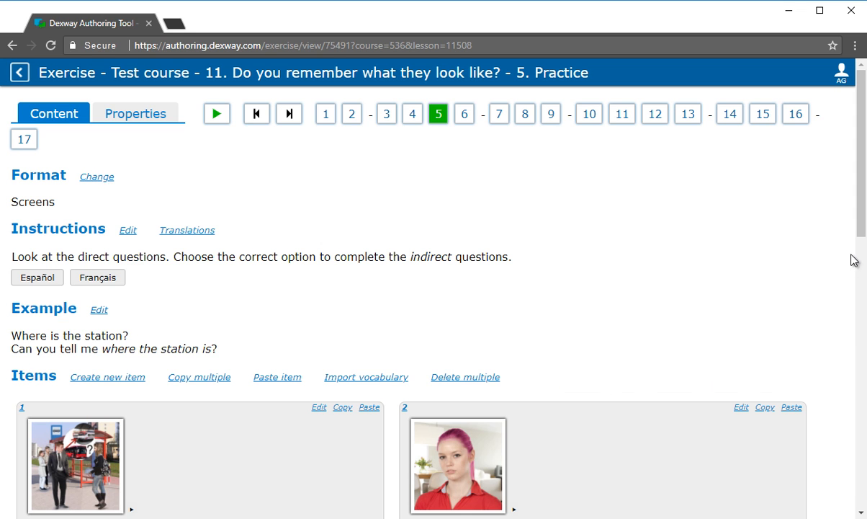
# Step: Open item 1's image for editing and look over the search, upload and temporary image options
pyautogui.moveTo(861, 220); pyautogui.dragTo(864, 324)
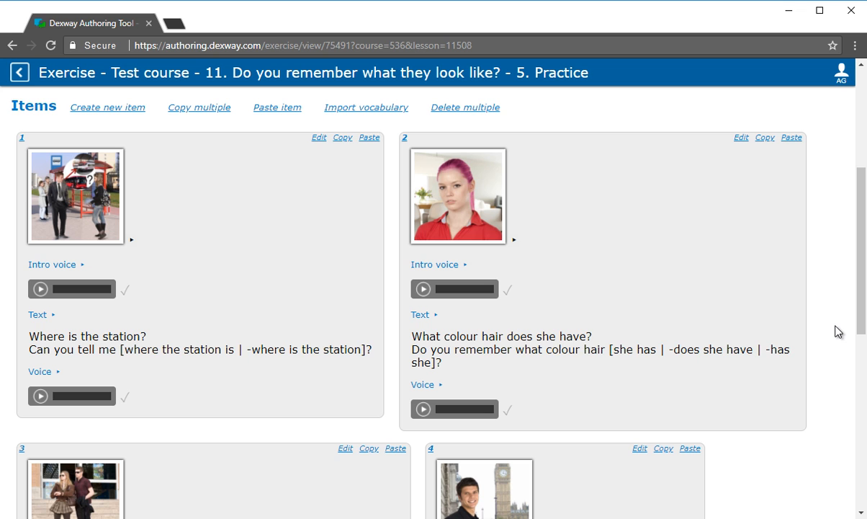
pyautogui.click(320, 141)
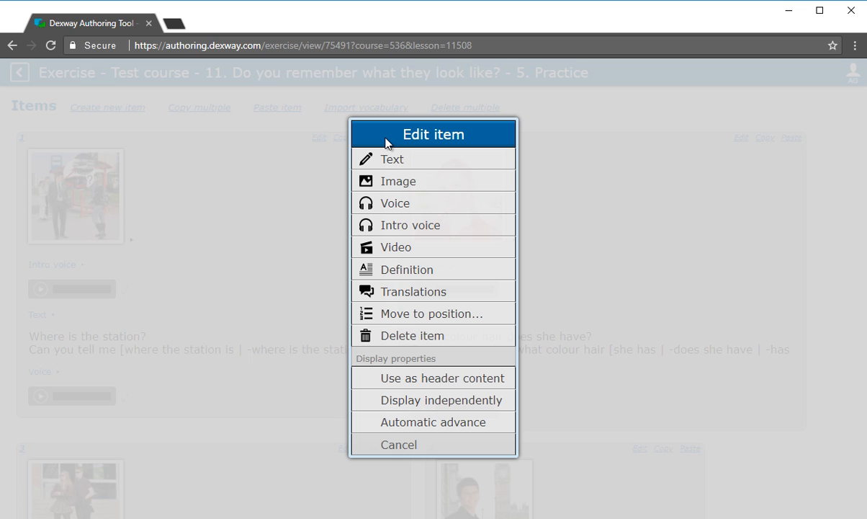
pyautogui.click(442, 189)
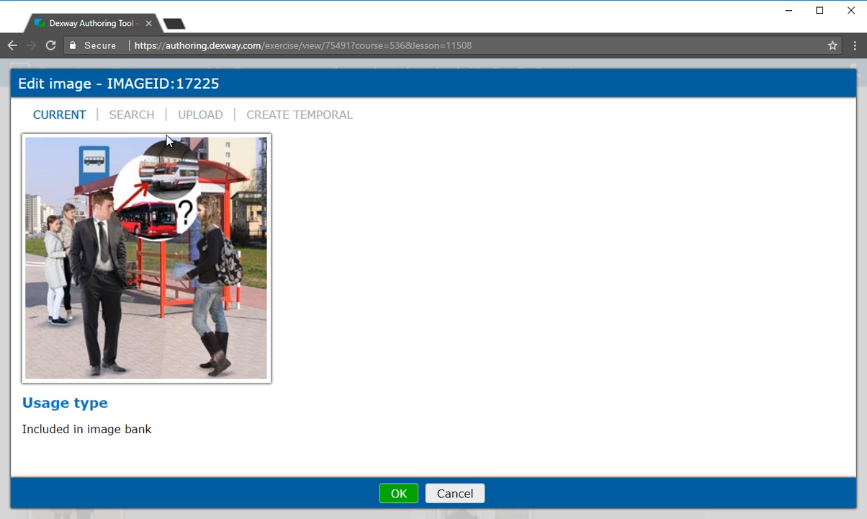
pyautogui.click(129, 121)
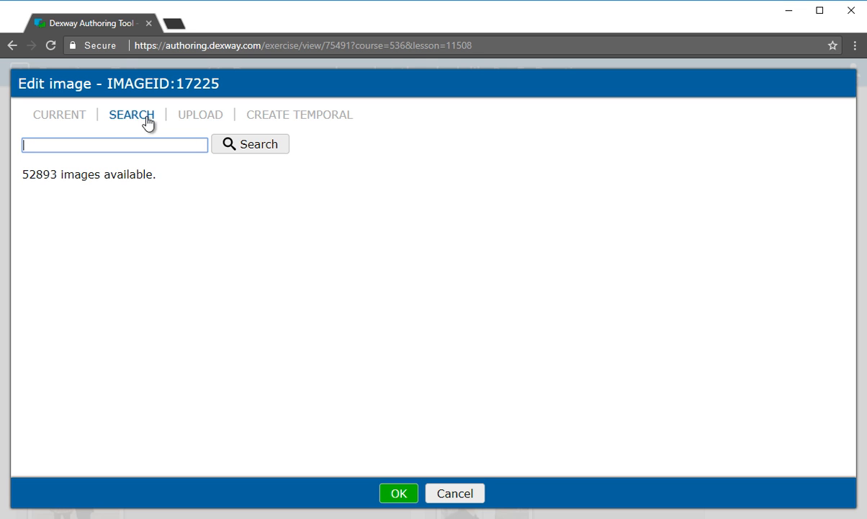
pyautogui.click(203, 121)
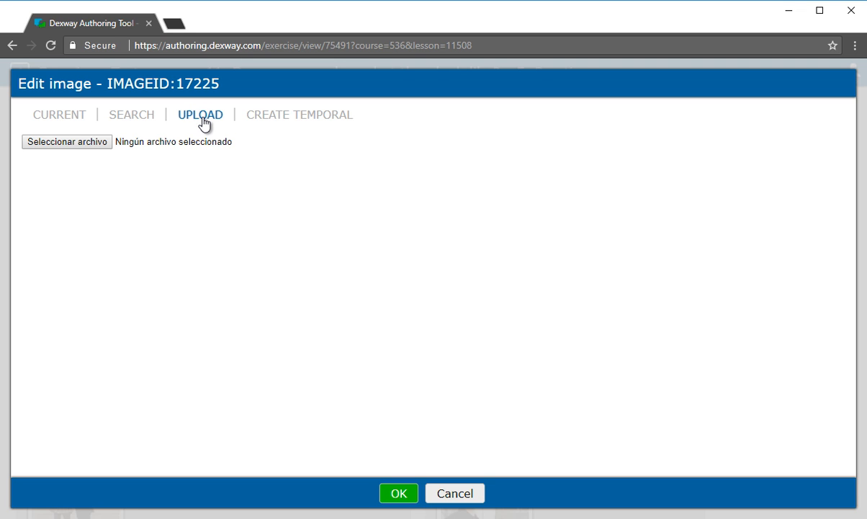
pyautogui.click(275, 119)
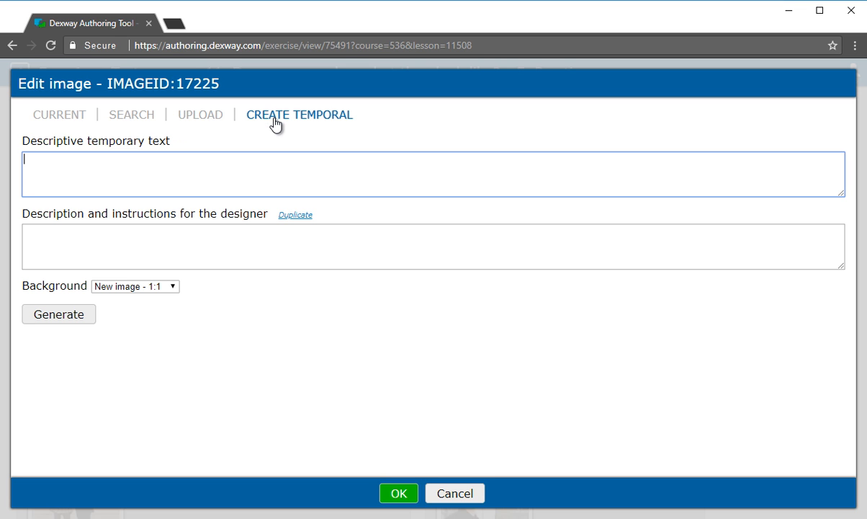
# Step: Search the image bank for "train station" and replace item 1's image with the photo of the silver and yellow train beside a platform
pyautogui.click(139, 121)
pyautogui.write('train')
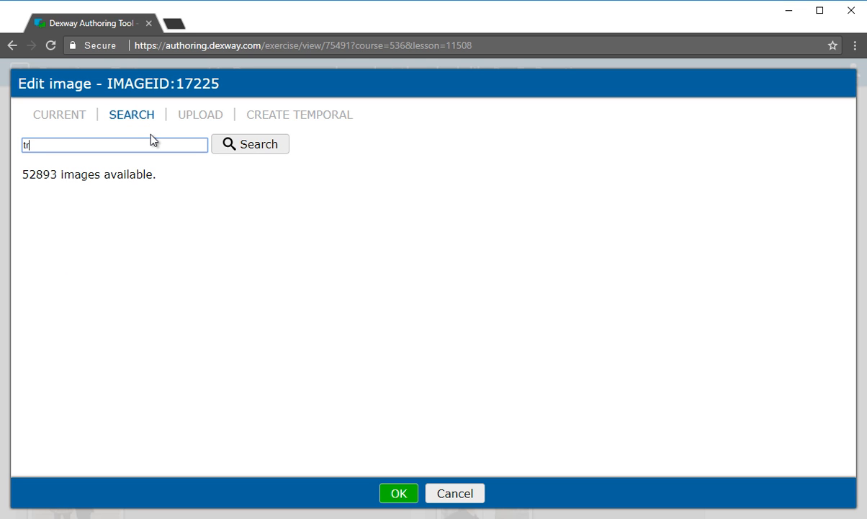
pyautogui.write(' station')
pyautogui.click(233, 148)
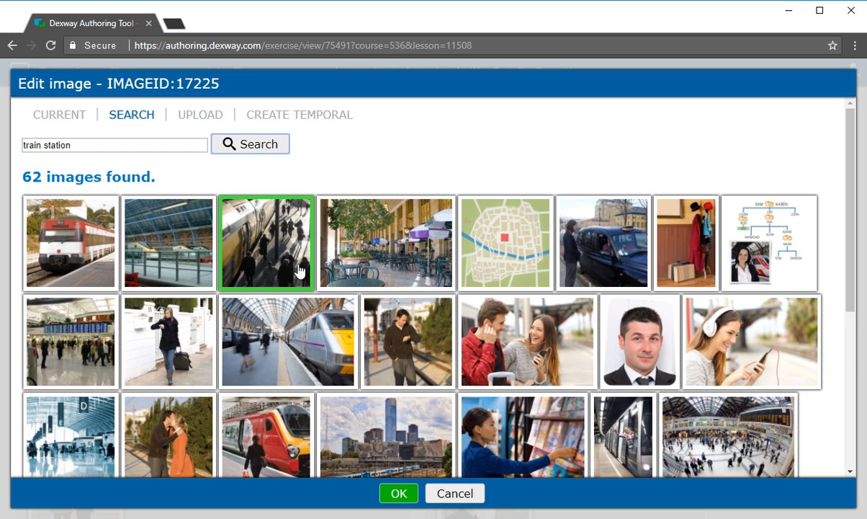
pyautogui.click(324, 317)
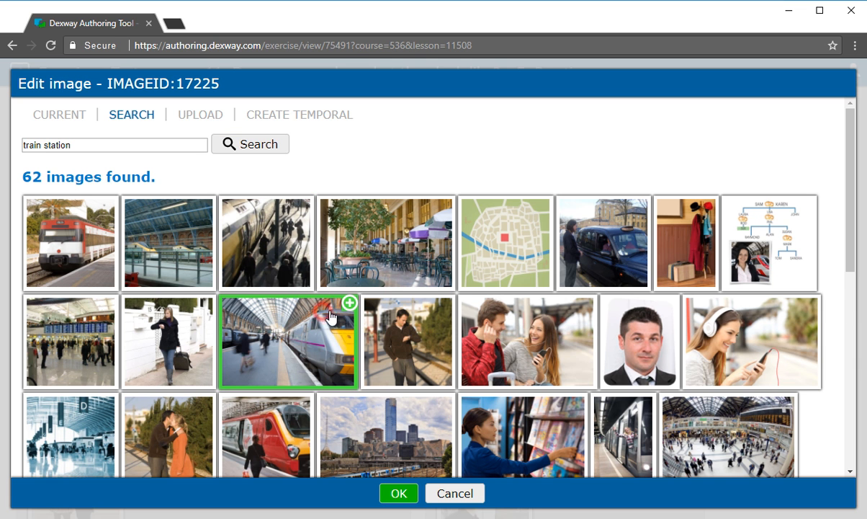
pyautogui.click(350, 303)
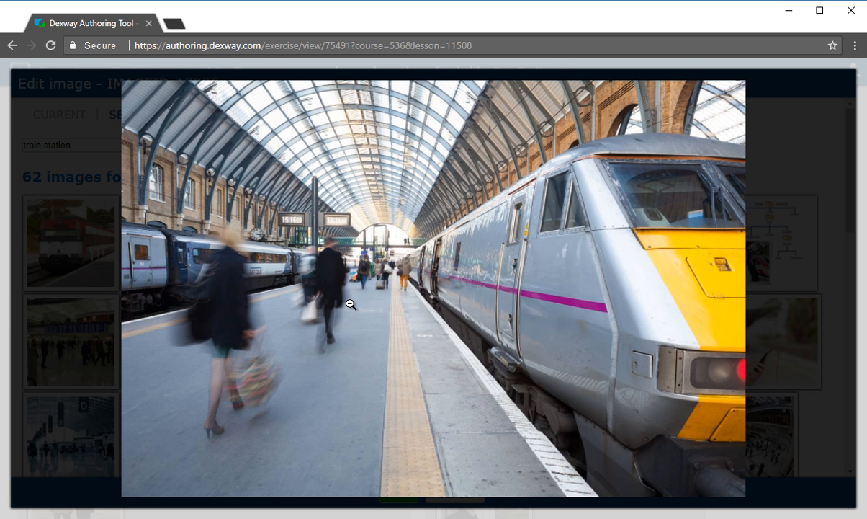
pyautogui.click(351, 304)
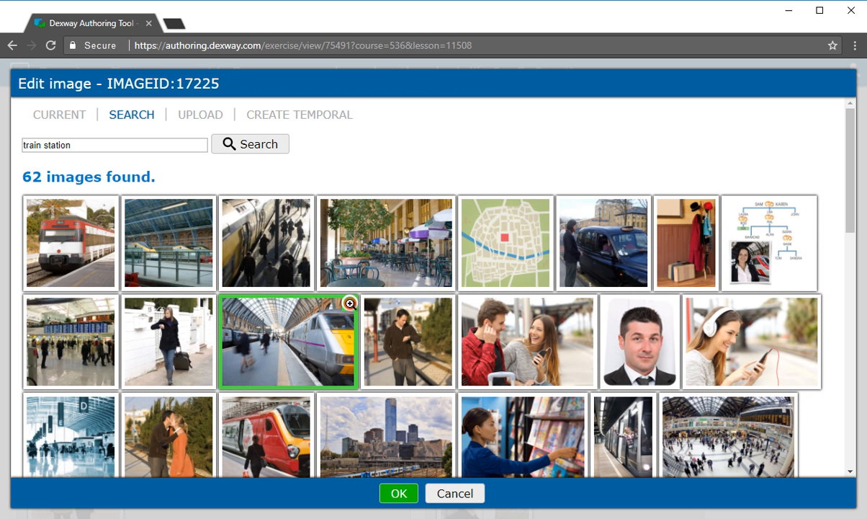
pyautogui.click(398, 493)
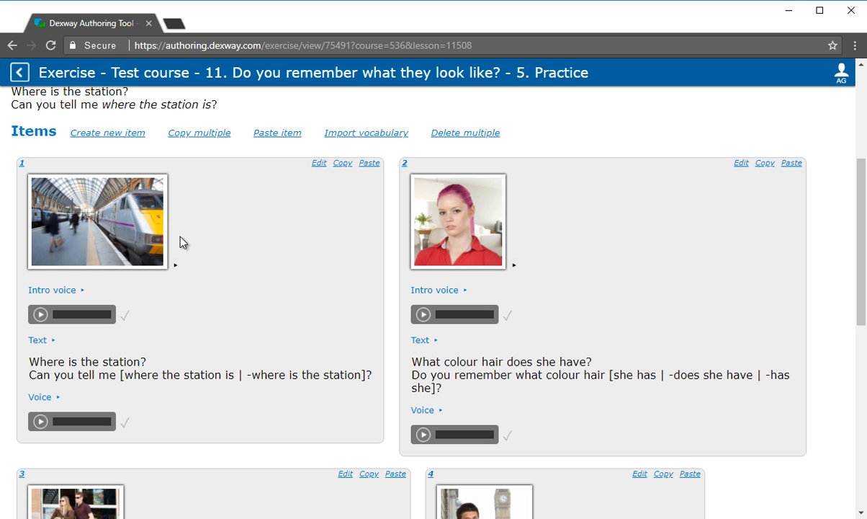
# Step: Edit item 1's intro voice transcript to read "Where is the main train station?"
pyautogui.click(70, 295)
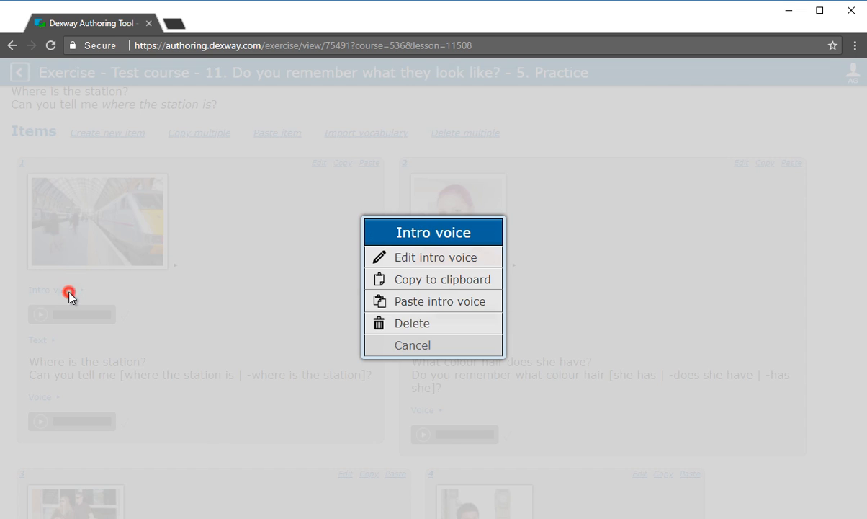
pyautogui.click(442, 259)
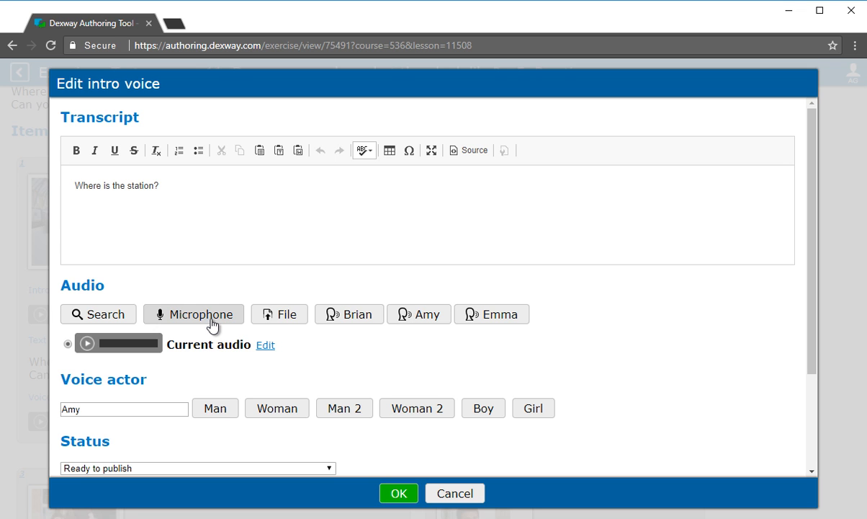
pyautogui.click(301, 324)
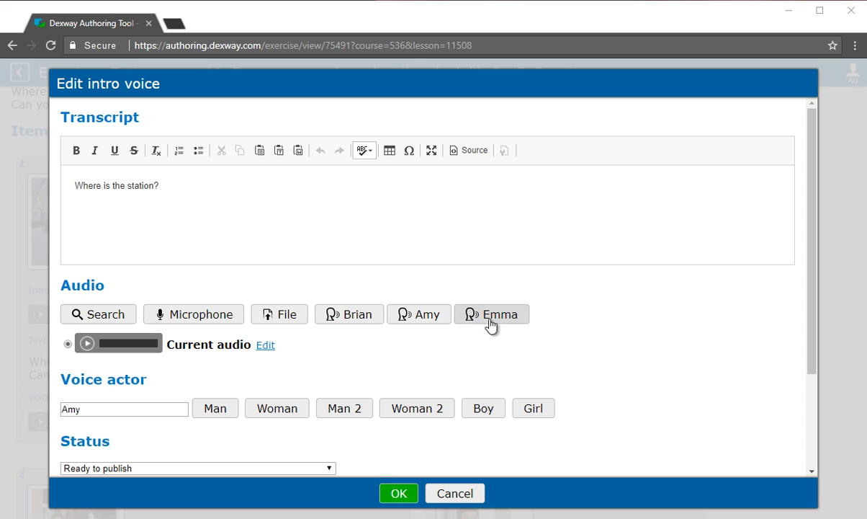
pyautogui.click(127, 185)
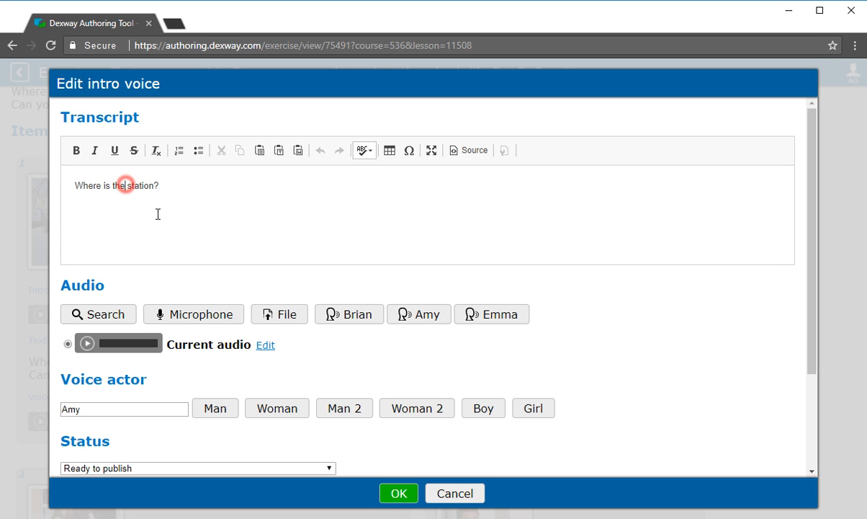
pyautogui.write('m')
pyautogui.write('ain tr')
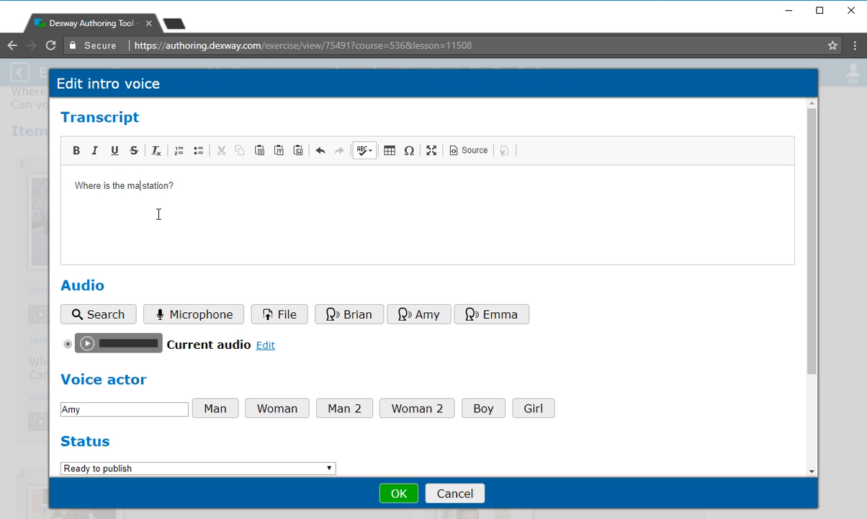
pyautogui.write('ain')
# Step: Generate intro voice audio with Brian, replace it with a version by the Amy voice, and inspect Amy's clip in the audio editor
pyautogui.click(358, 315)
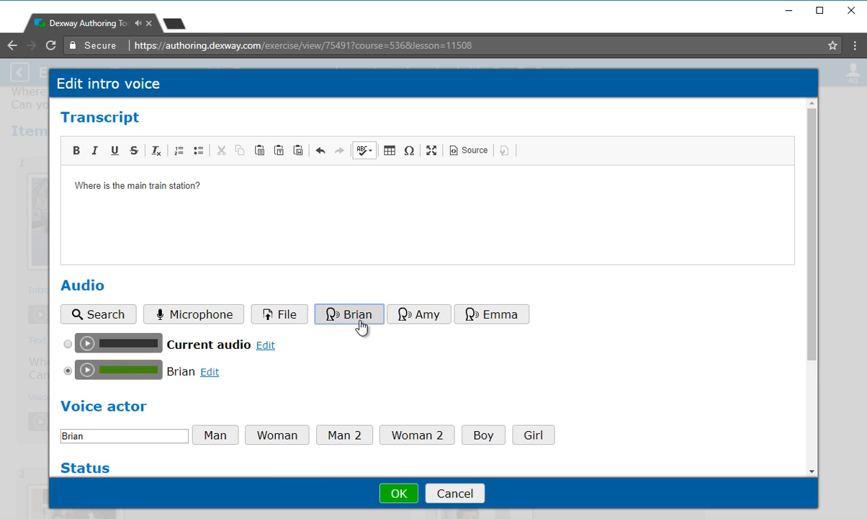
pyautogui.click(443, 326)
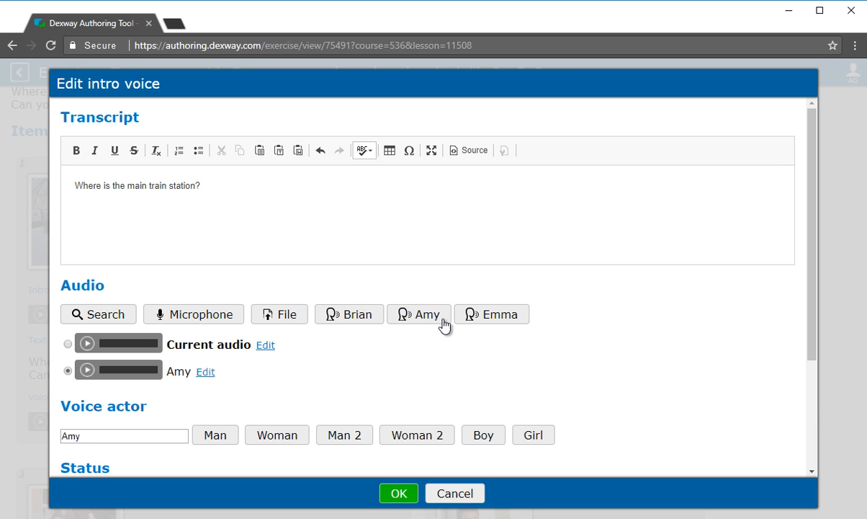
pyautogui.click(205, 372)
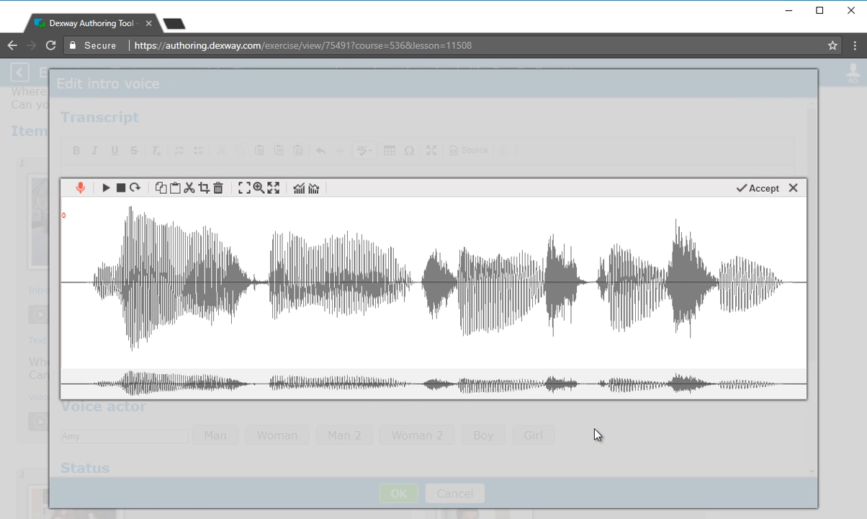
pyautogui.click(793, 188)
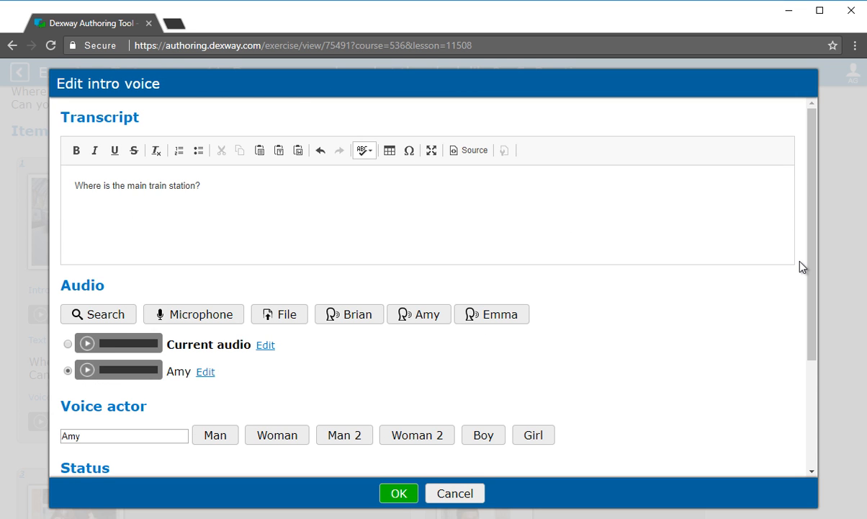
# Step: Set the intro voice recording's status to "Ready to publish" and save the intro voice changes
pyautogui.moveTo(811, 286); pyautogui.dragTo(803, 416)
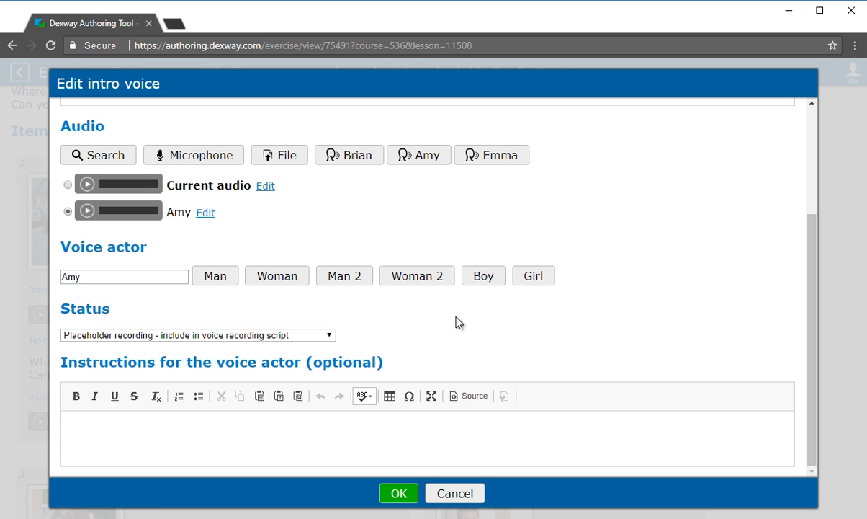
pyautogui.click(330, 336)
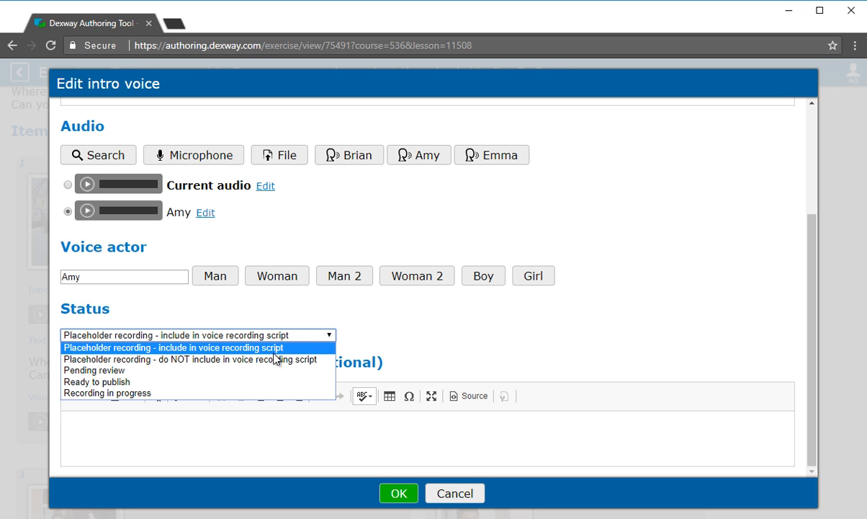
pyautogui.click(267, 384)
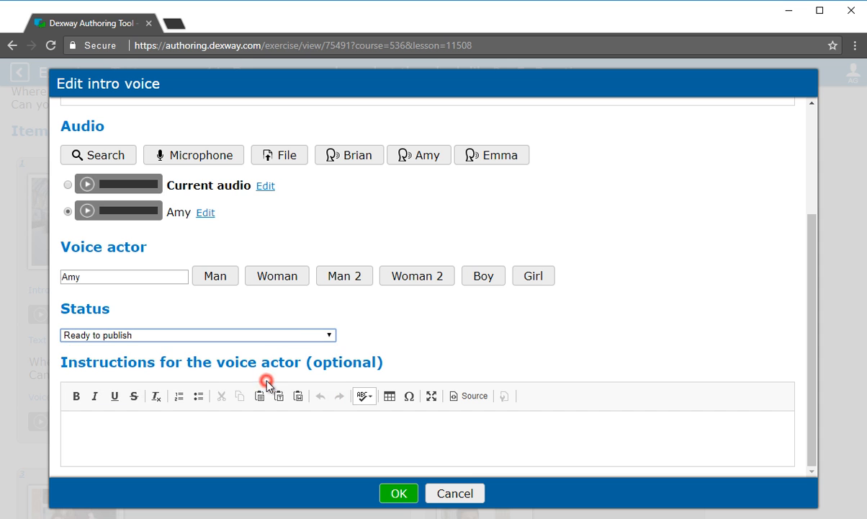
pyautogui.click(398, 493)
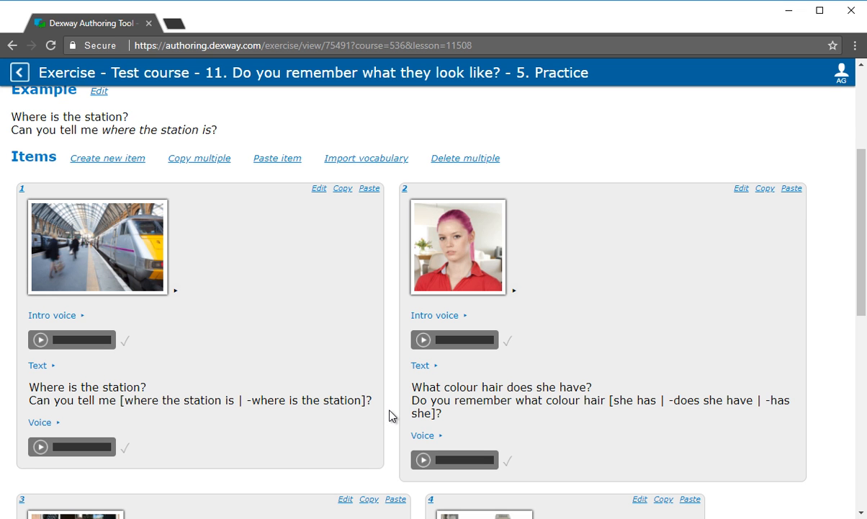
# Step: Open item 1's text for editing and consult the exercise syntax help on defining answers
pyautogui.click(43, 369)
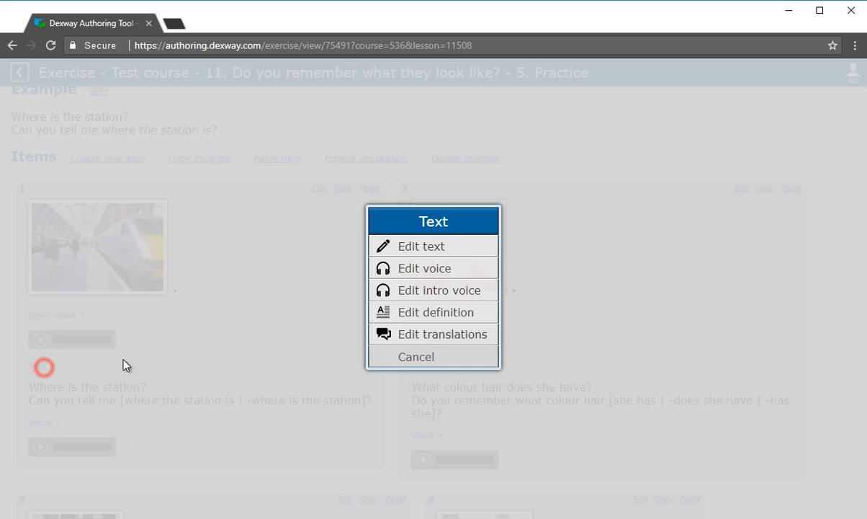
pyautogui.click(433, 247)
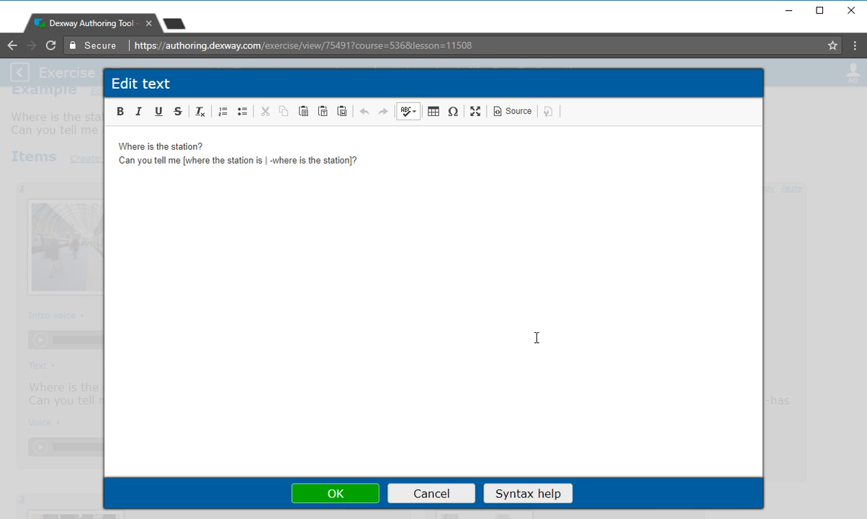
pyautogui.click(530, 494)
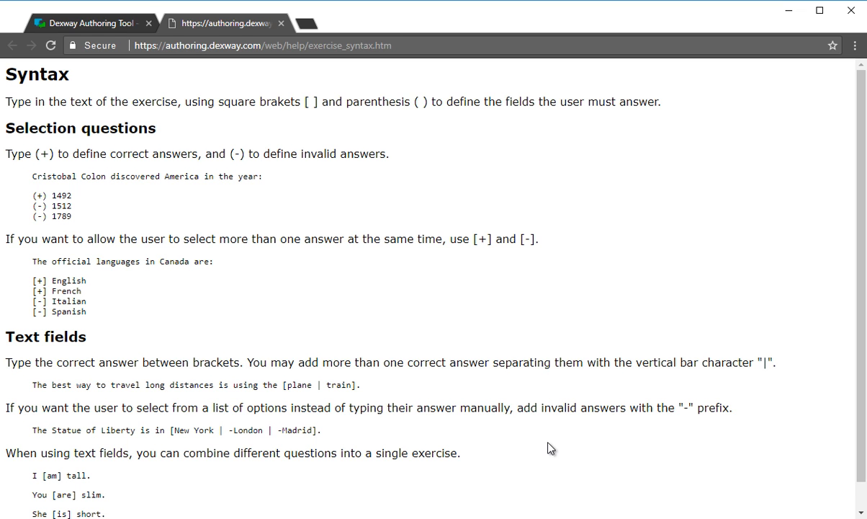
pyautogui.click(281, 25)
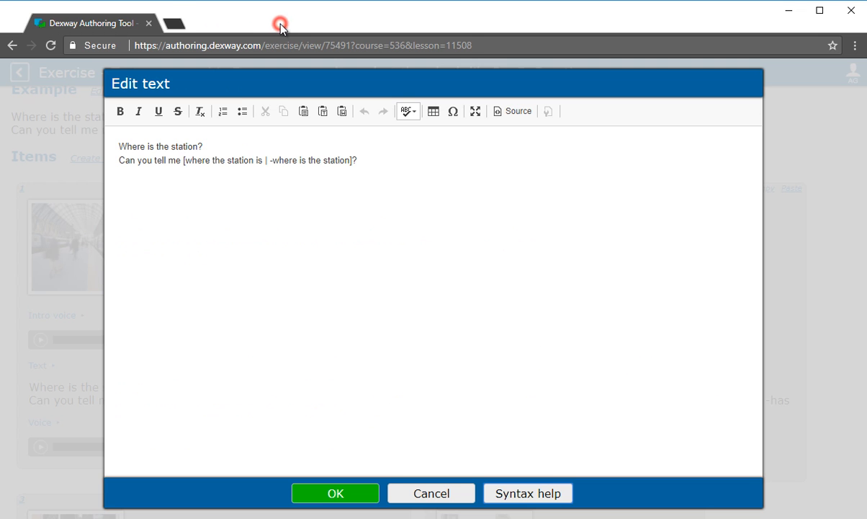
# Step: Change item 1's question to "Where is the main train station?", add the invalid answer "-the station where is", and save the text
pyautogui.click(171, 145)
pyautogui.write('main train')
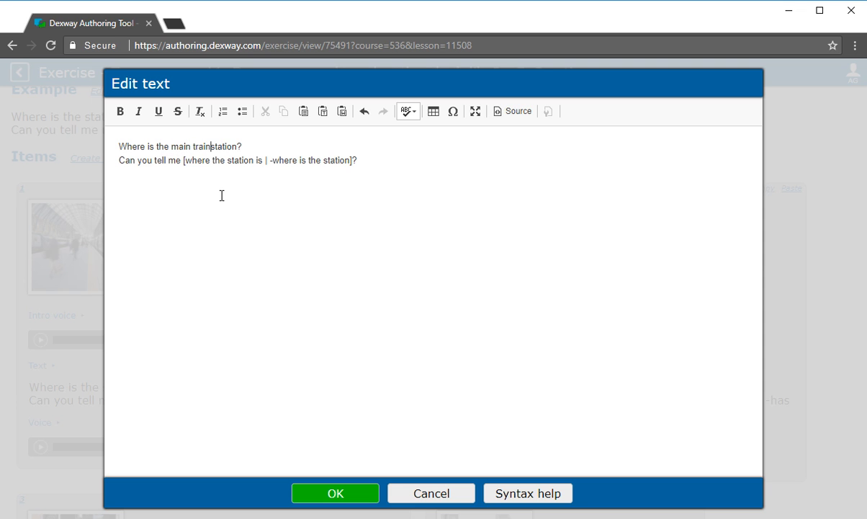
pyautogui.click(350, 160)
pyautogui.write('| -the station where is')
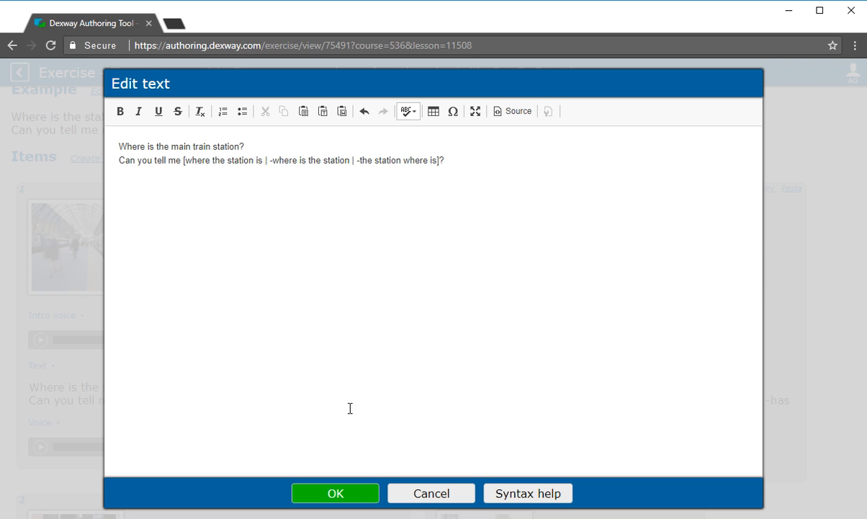
pyautogui.click(357, 493)
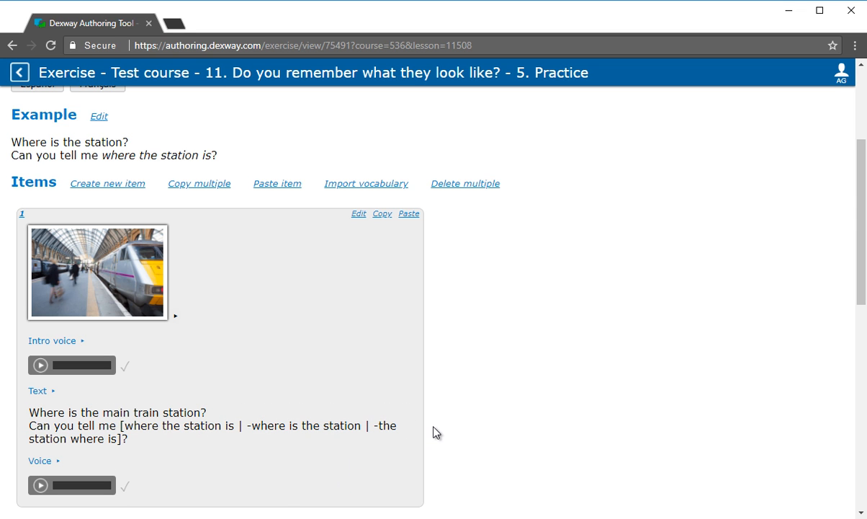
# Step: Look over the options for copying item 1 or its parts without copying anything
pyautogui.click(382, 214)
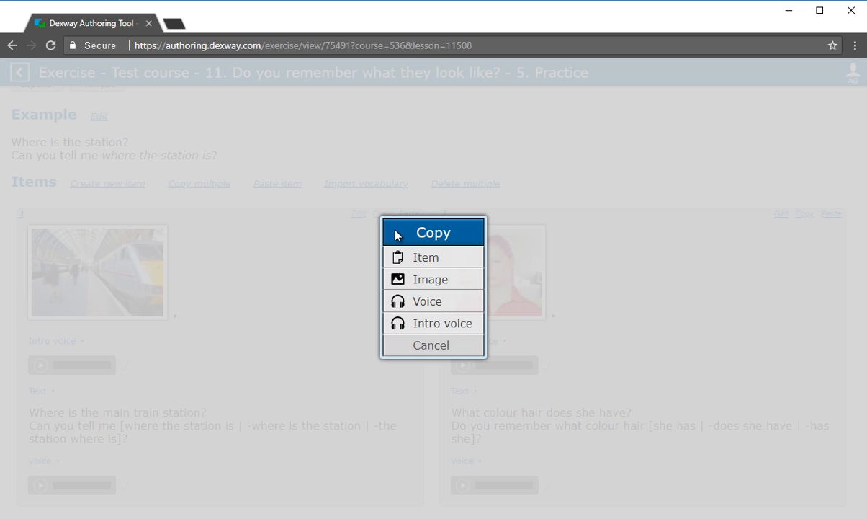
pyautogui.click(450, 347)
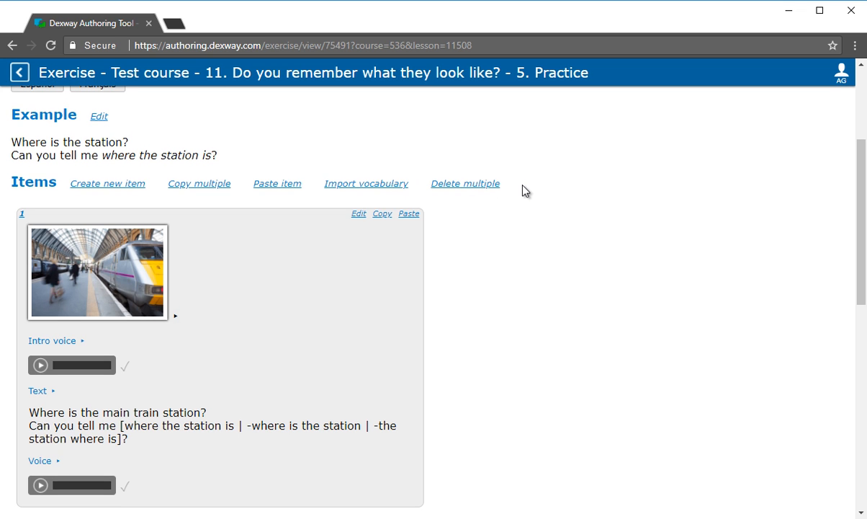
# Step: Search the exercise's objectives for "question" and add "Reported speech: questions" to the selected objectives
pyautogui.moveTo(857, 182); pyautogui.dragTo(862, 100)
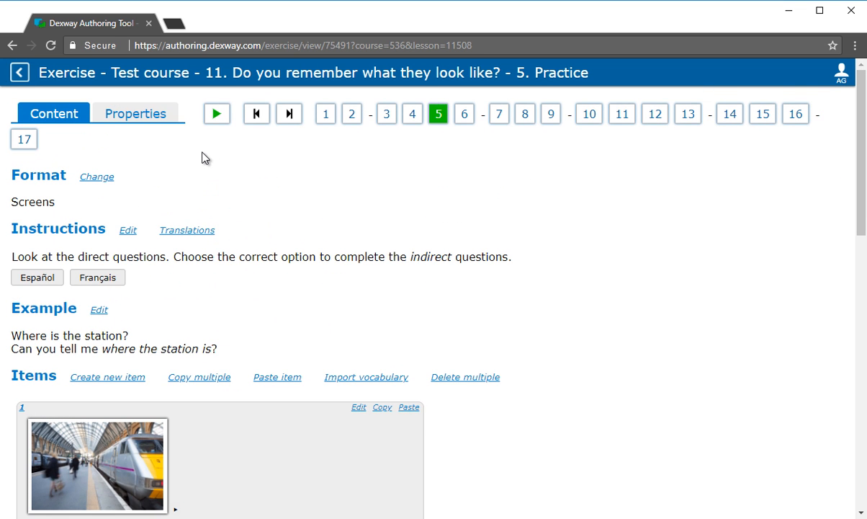
pyautogui.click(172, 117)
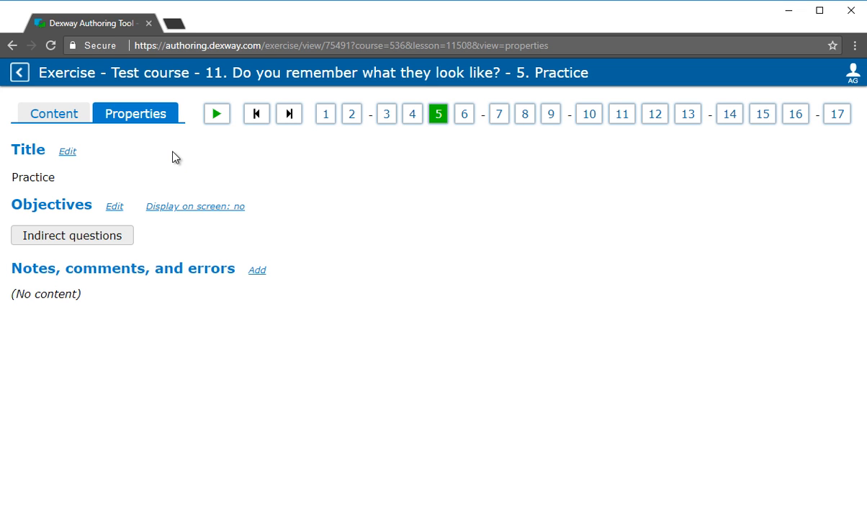
pyautogui.click(116, 207)
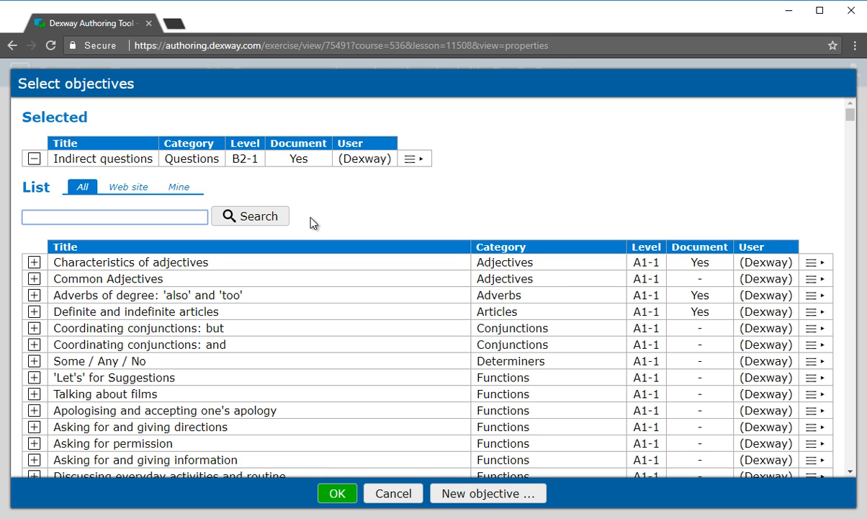
pyautogui.click(175, 219)
pyautogui.write('question')
pyautogui.click(233, 218)
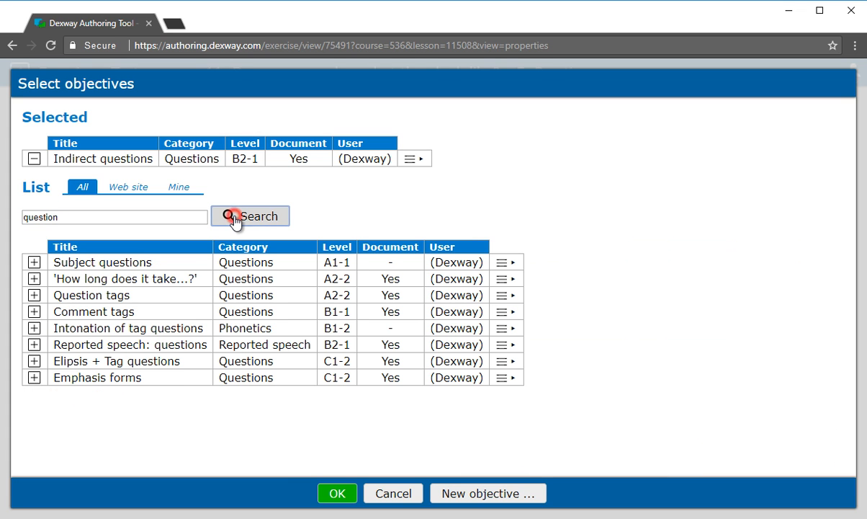
pyautogui.click(34, 345)
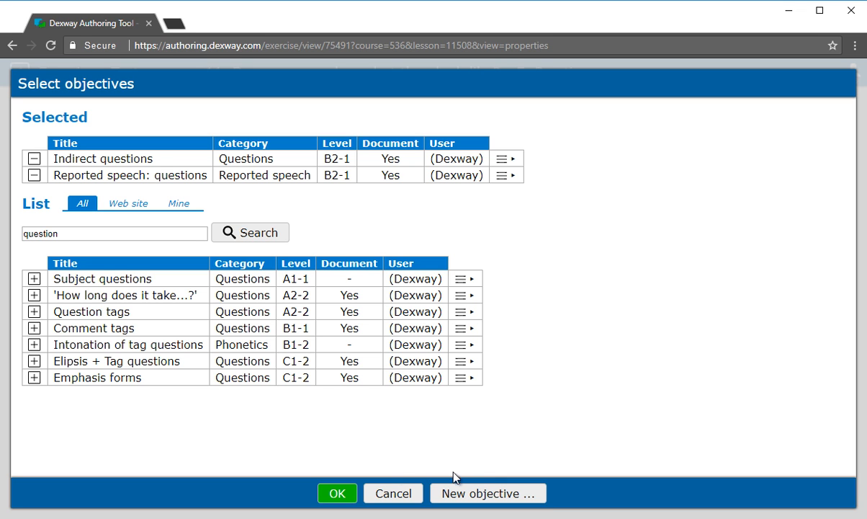
pyautogui.click(339, 494)
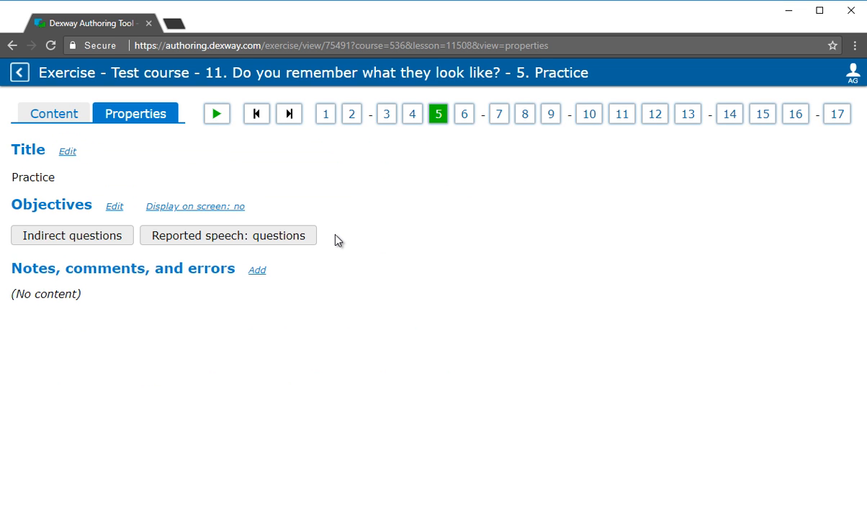